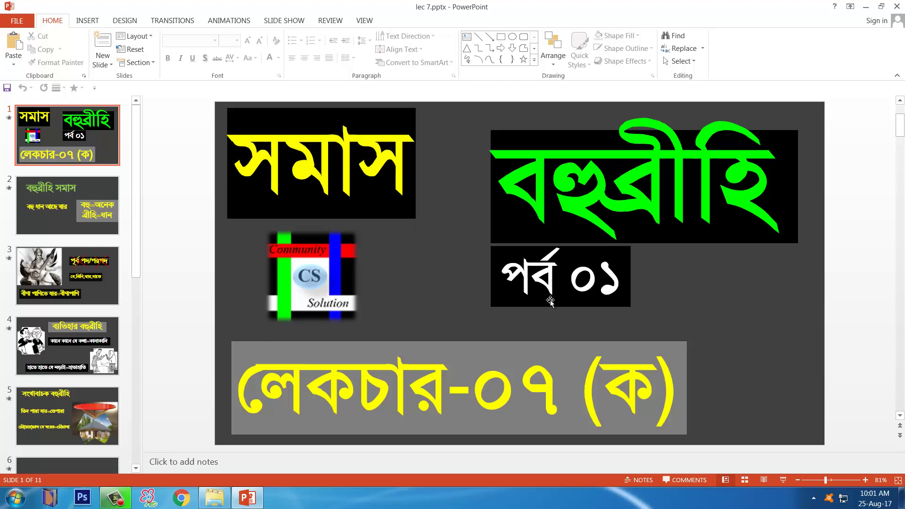
Select the first slide and bring up the Export > Change File Type options.
{"action": "left_click", "coordinate": [147, 101]}
{"action": "left_click", "coordinate": [17, 20]}
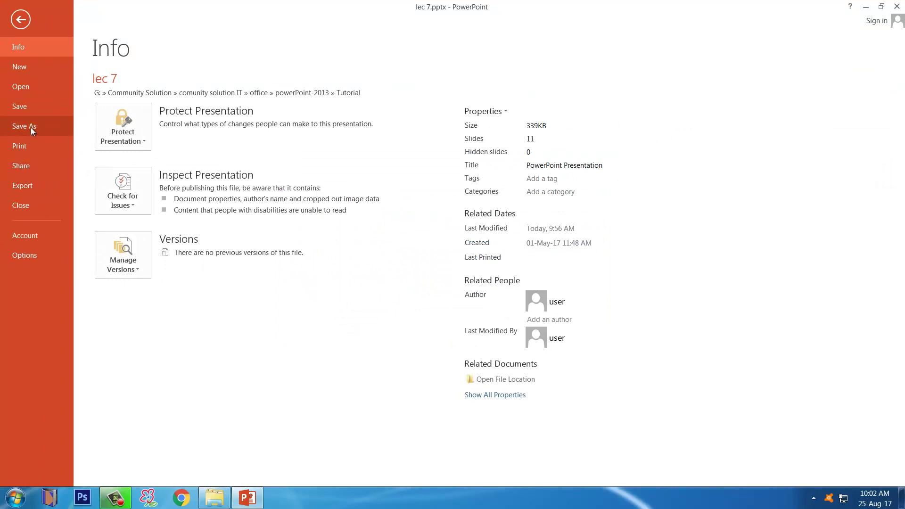
{"action": "left_click", "coordinate": [32, 184]}
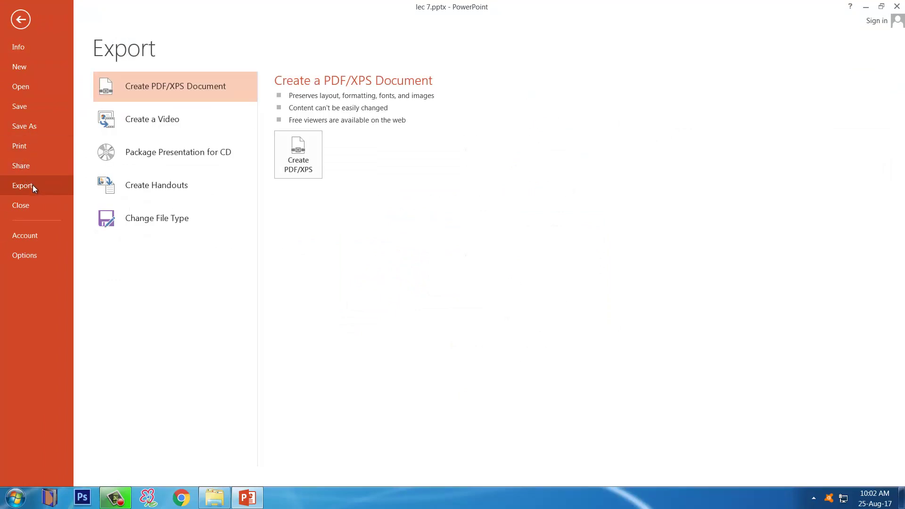
{"action": "left_click", "coordinate": [178, 226]}
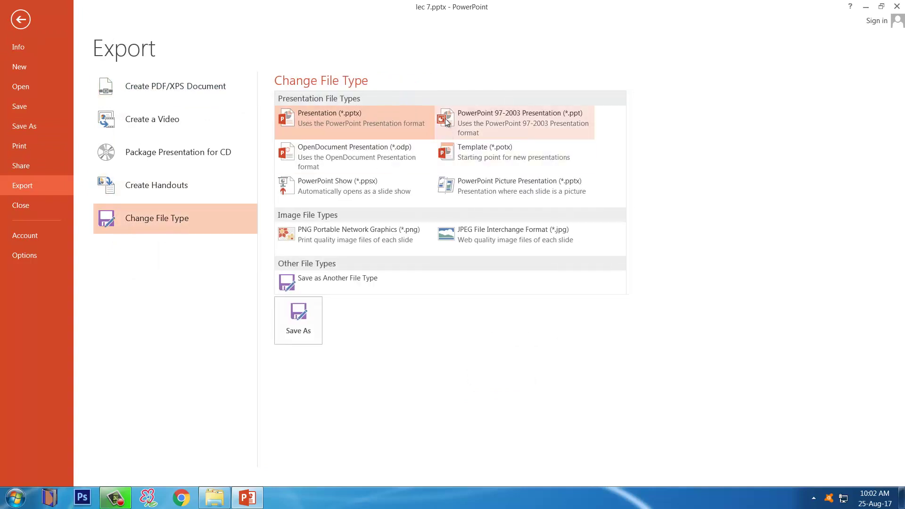
Show the Save As page, with Computer locations and Tutorial as the current folder.
{"action": "mouse_move", "coordinate": [434, 95]}
{"action": "left_mouse_down"}
{"action": "mouse_move", "coordinate": [549, 135]}
{"action": "mouse_move", "coordinate": [602, 138]}
{"action": "left_mouse_up"}
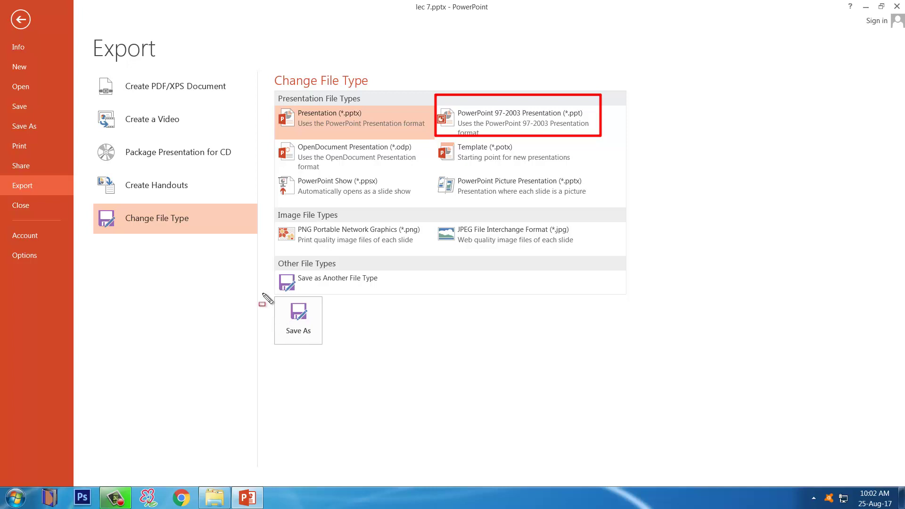
{"action": "left_click_drag", "start_coordinate": [262, 294], "coordinate": [331, 344]}
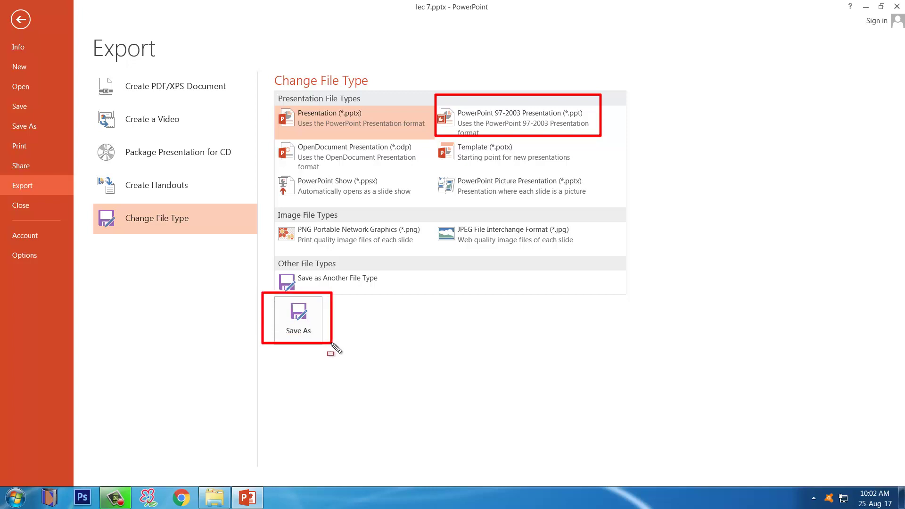
{"action": "key", "text": "Escape"}
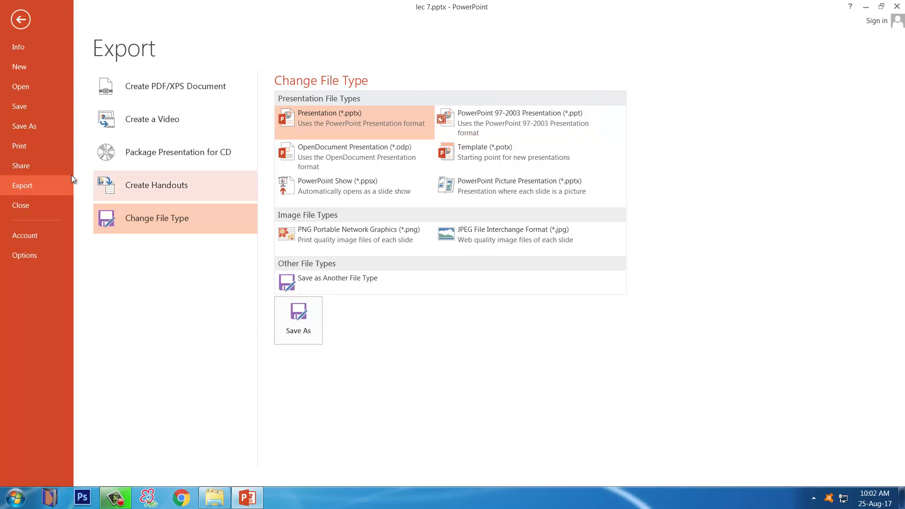
{"action": "left_click", "coordinate": [30, 126]}
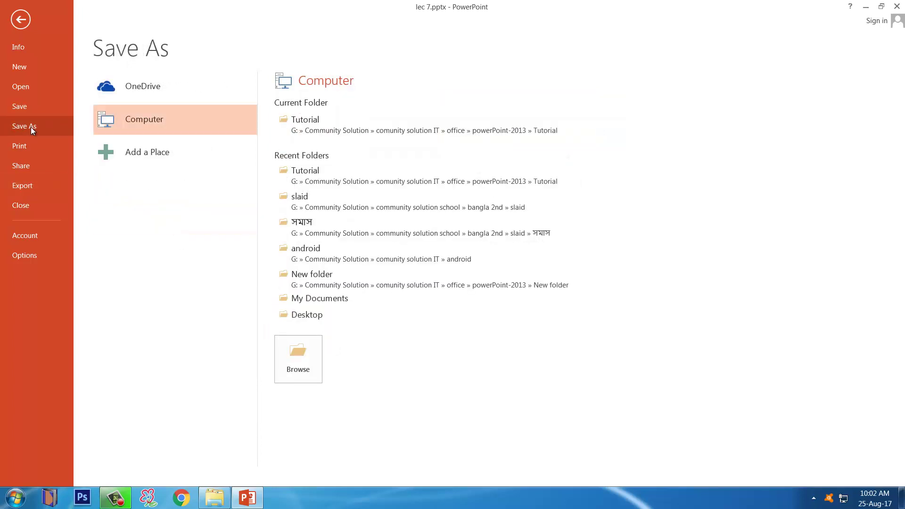
Point the Save As dialog at the Desktop, rename the file 123456, and list formats.
{"action": "left_click", "coordinate": [302, 362]}
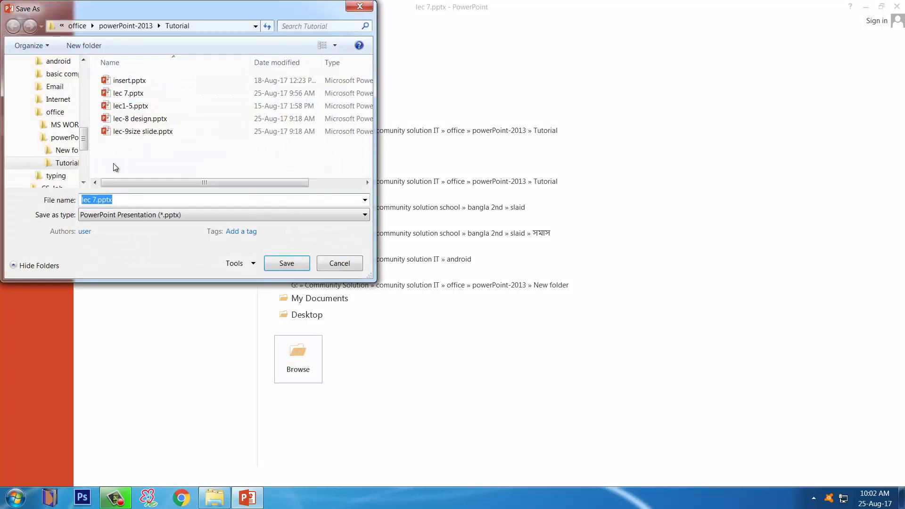
{"action": "scroll", "coordinate": [83, 105], "scroll_direction": "up", "scroll_amount": 10}
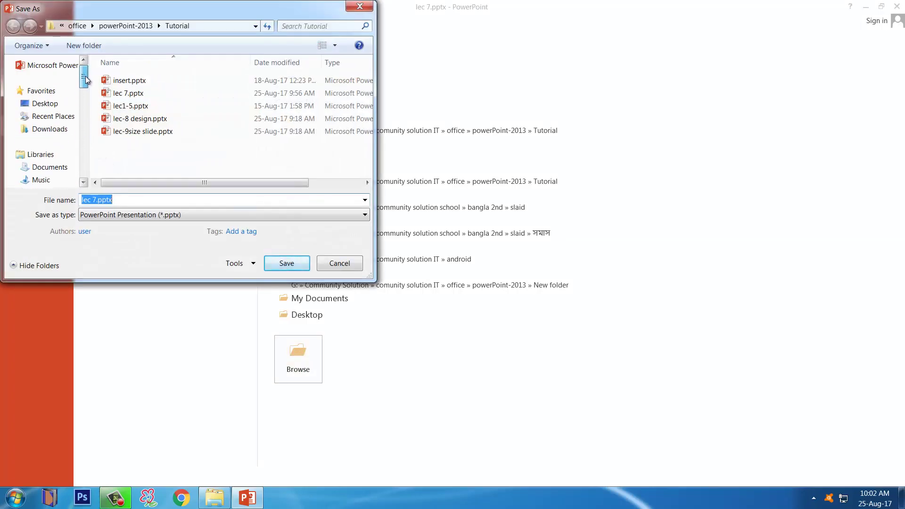
{"action": "left_click", "coordinate": [36, 106]}
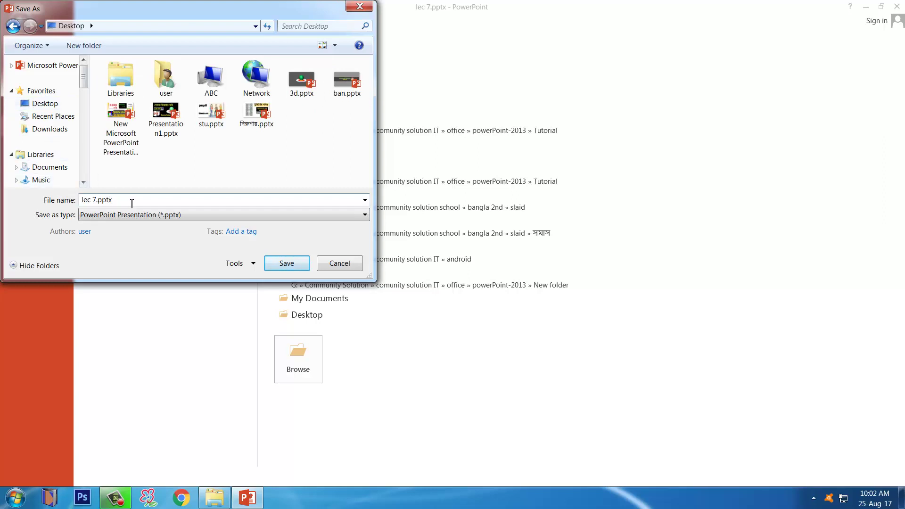
{"action": "left_click_drag", "start_coordinate": [132, 201], "coordinate": [76, 202]}
{"action": "type", "text": "123"}
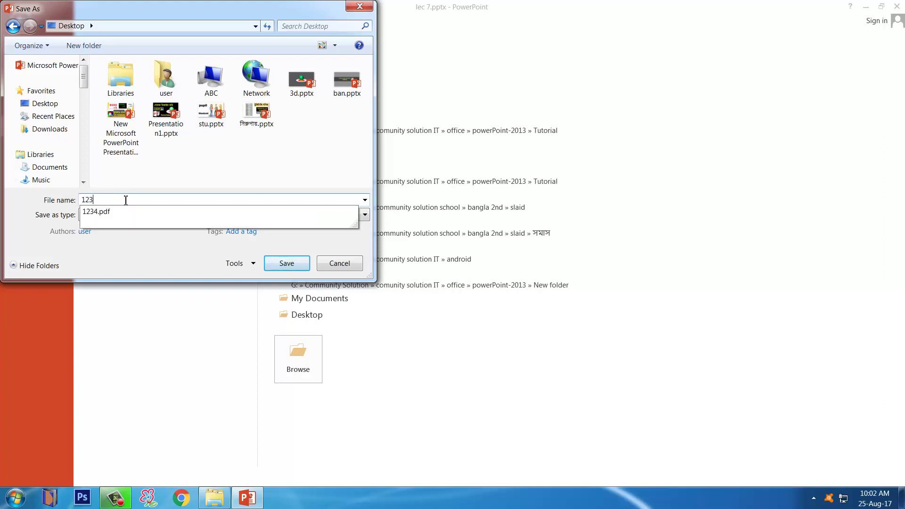
{"action": "type", "text": "456"}
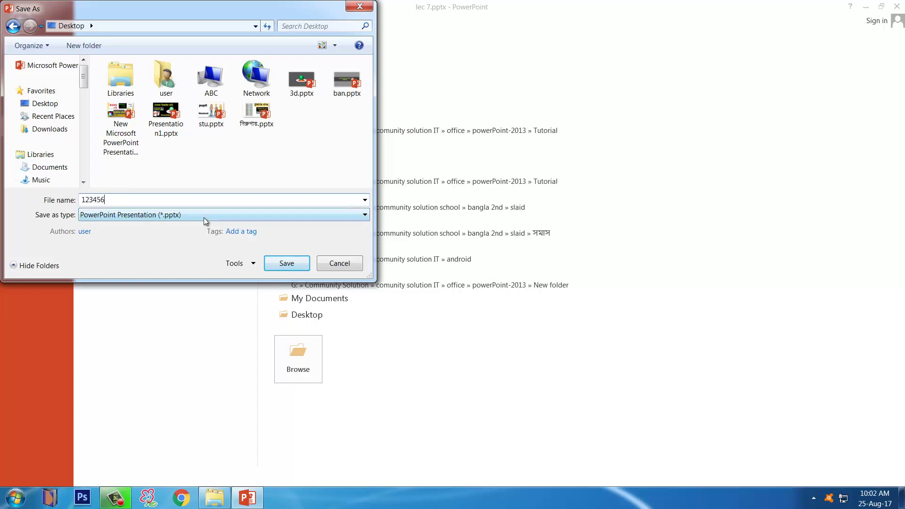
{"action": "left_click", "coordinate": [330, 216]}
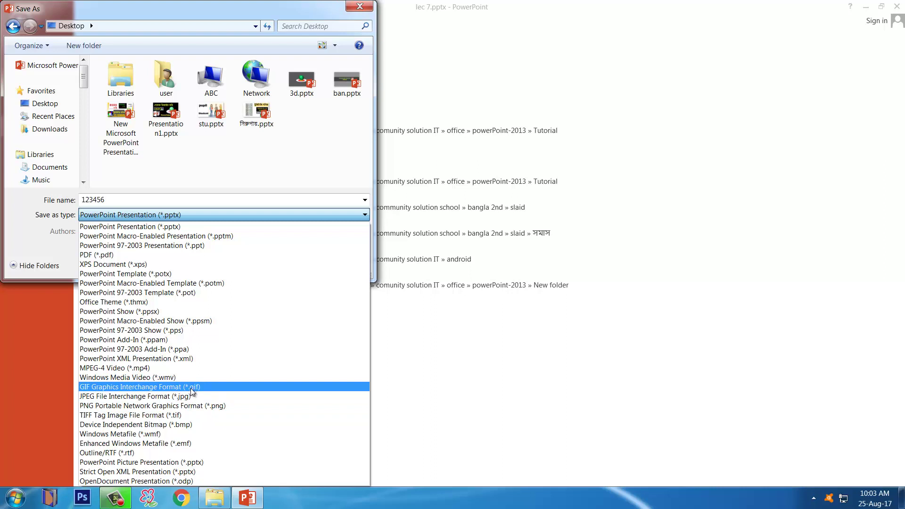
Save as PowerPoint 97-2003 Presentation (*.ppt) and continue past the Compatibility Checker warning.
{"action": "left_click", "coordinate": [171, 246]}
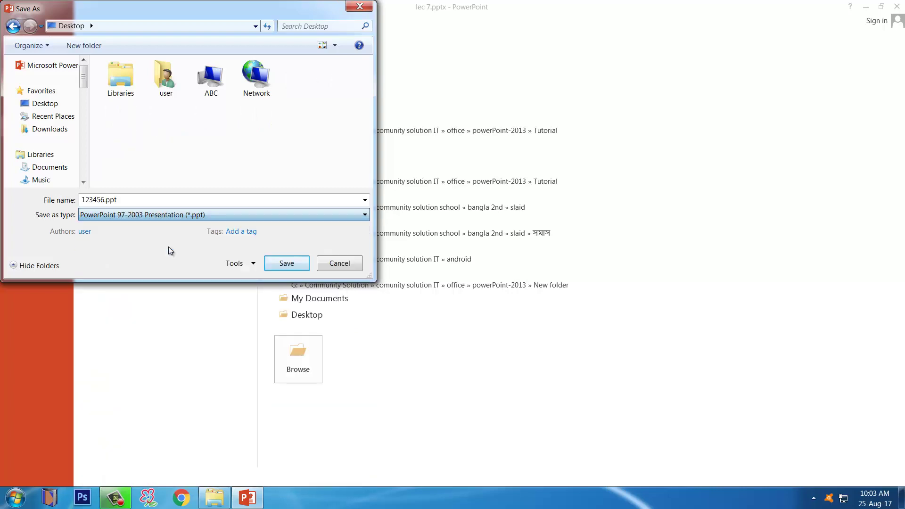
{"action": "left_click", "coordinate": [288, 265]}
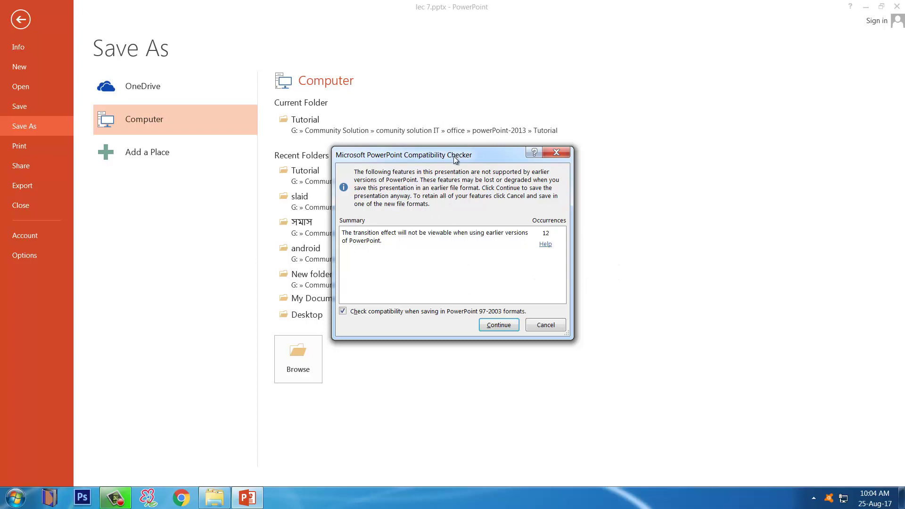
{"action": "left_click_drag", "start_coordinate": [455, 159], "coordinate": [450, 125]}
{"action": "left_click", "coordinate": [496, 293]}
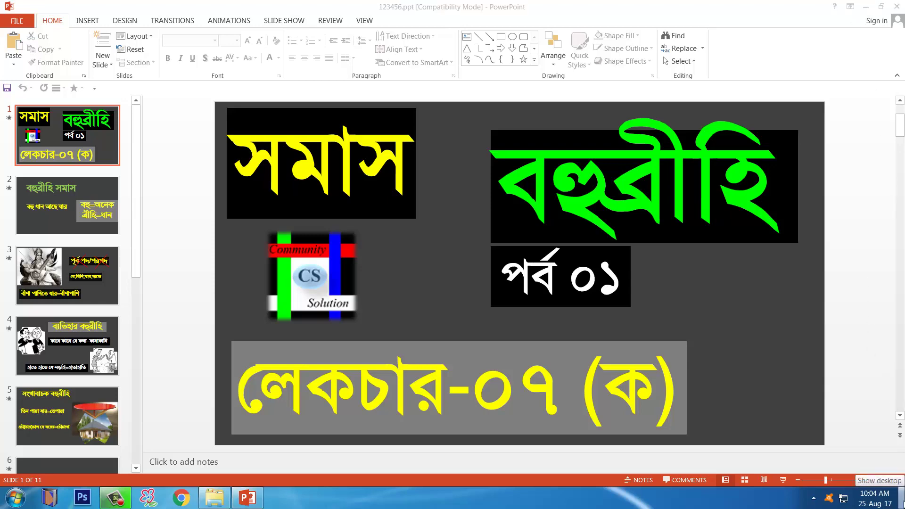
Reopen 123456.ppt from the desktop in PowerPoint.
{"action": "left_click", "coordinate": [901, 498]}
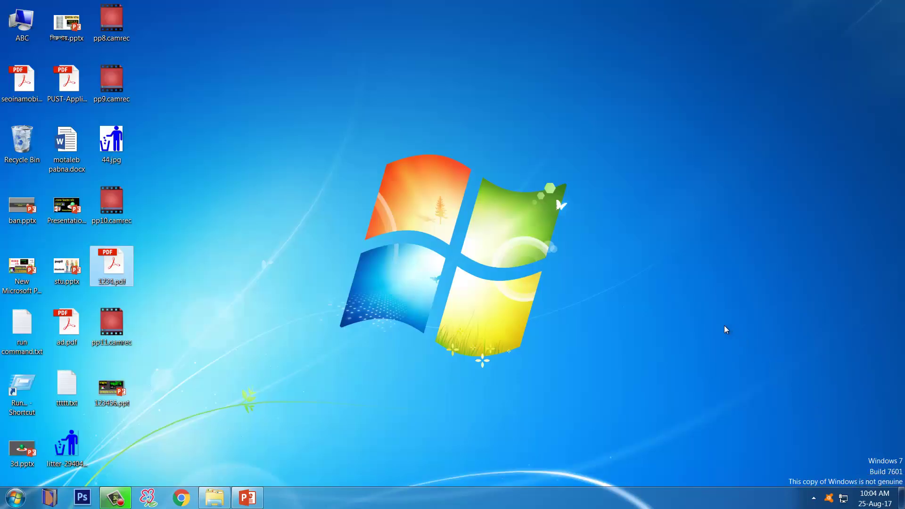
{"action": "left_click", "coordinate": [109, 395]}
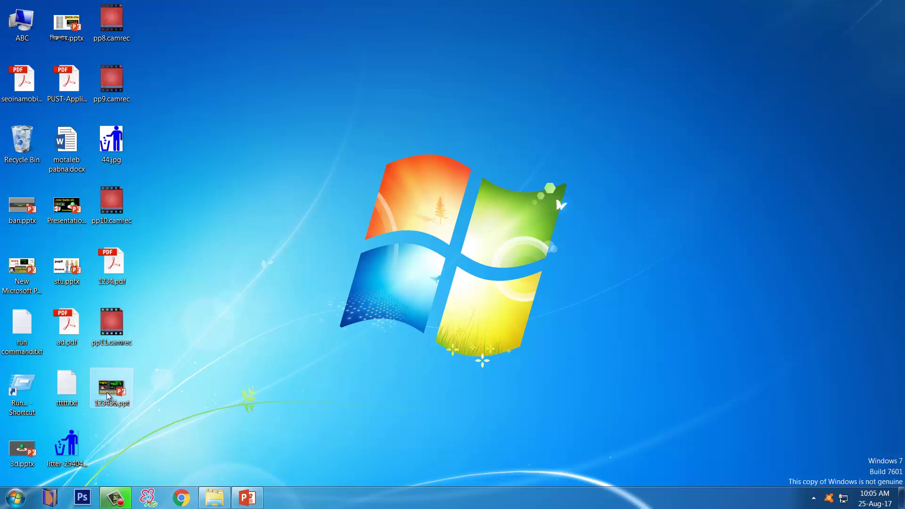
{"action": "double_click", "coordinate": [109, 396]}
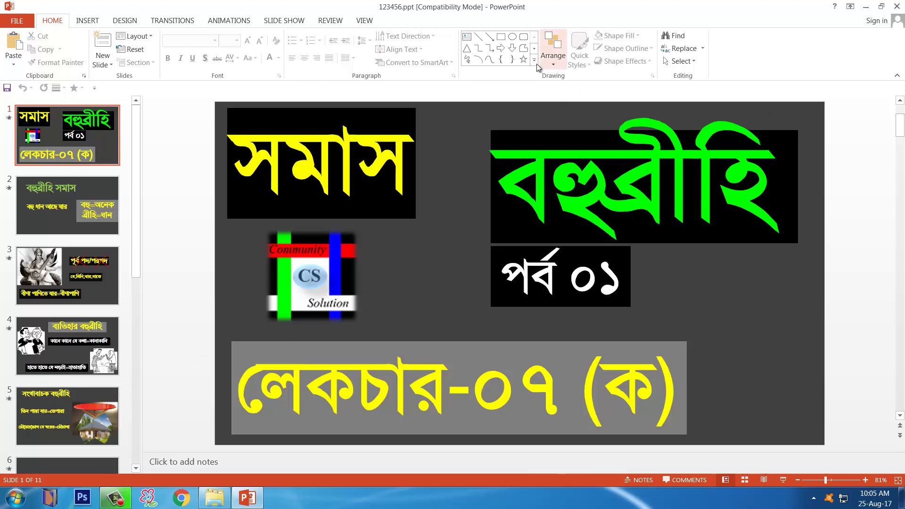
{"action": "left_click_drag", "start_coordinate": [412, 5], "coordinate": [495, 23]}
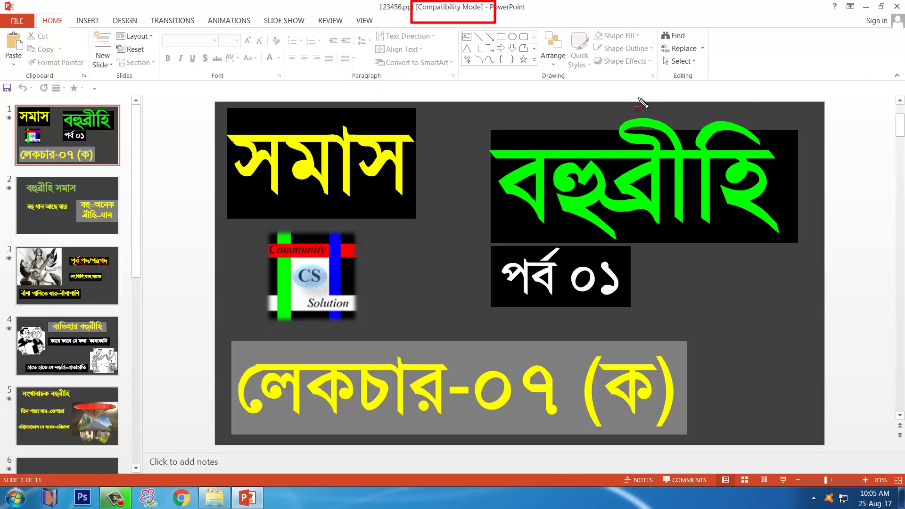
Save the presentation to the Desktop as asddffg in PowerPoint Presentation (*.pptx) format.
{"action": "left_click", "coordinate": [17, 21]}
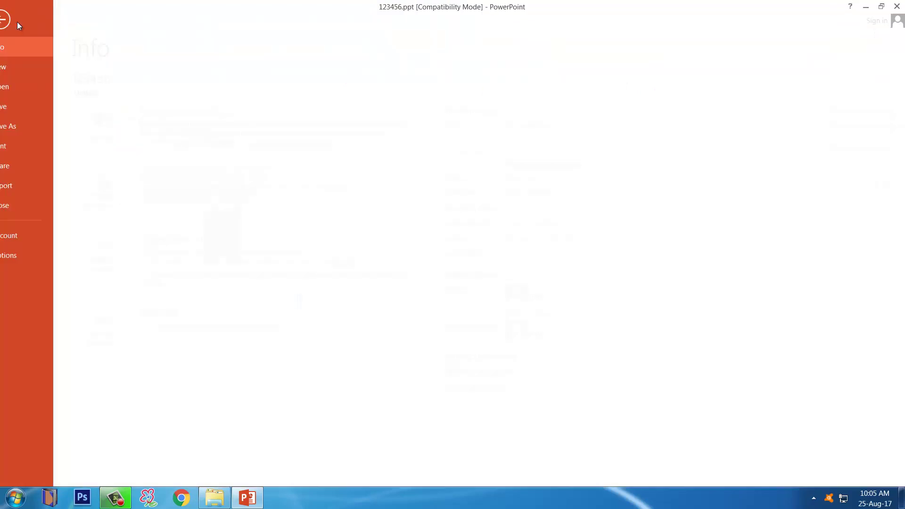
{"action": "left_click", "coordinate": [30, 129]}
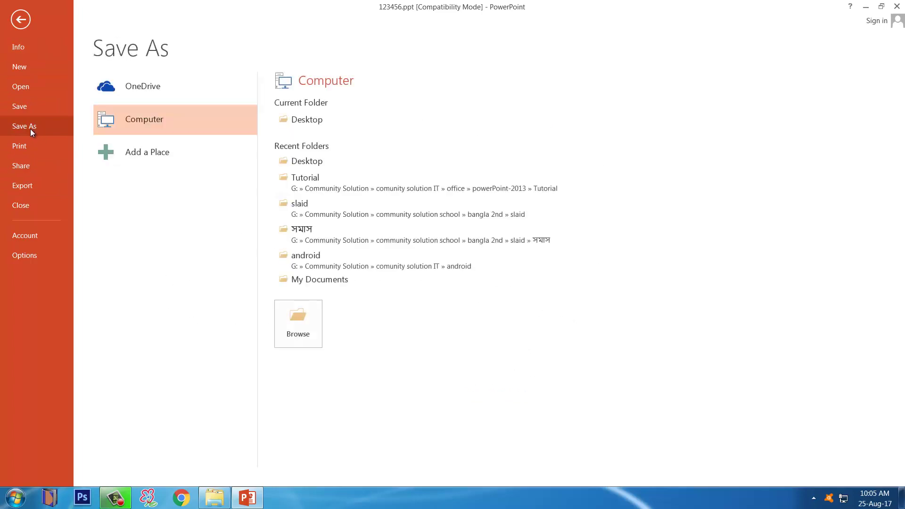
{"action": "left_click", "coordinate": [301, 322]}
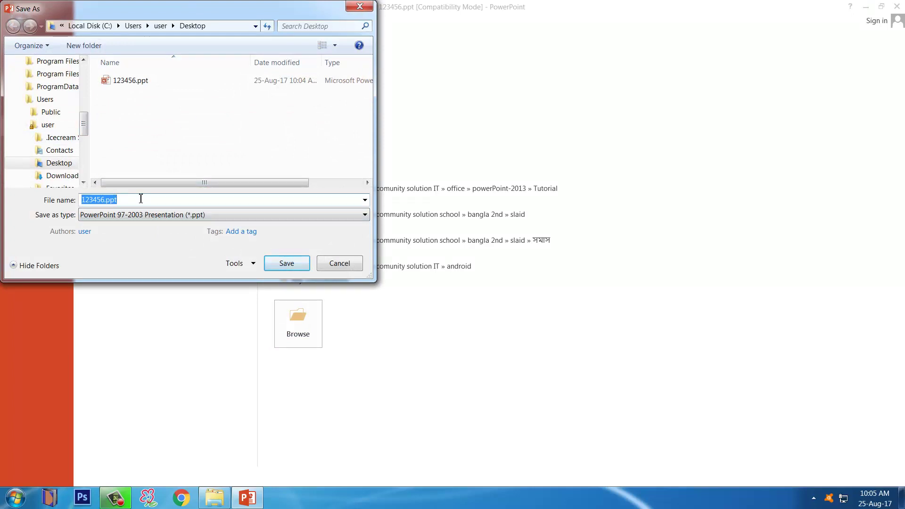
{"action": "type", "text": "asddffg"}
{"action": "left_click", "coordinate": [202, 216]}
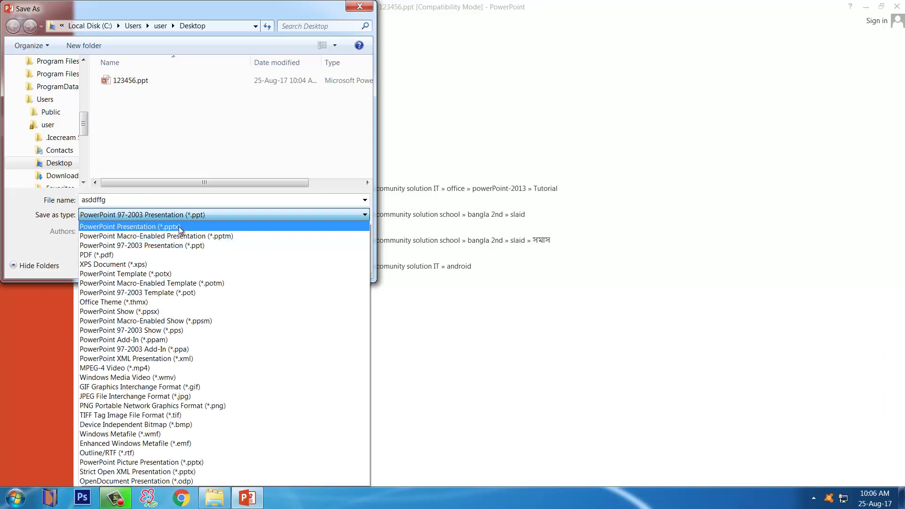
{"action": "left_click", "coordinate": [179, 227]}
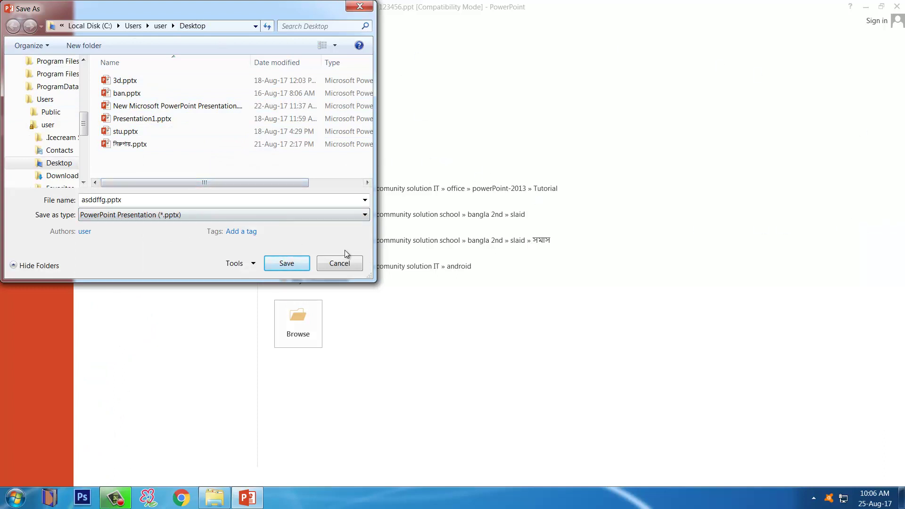
{"action": "left_click", "coordinate": [288, 264]}
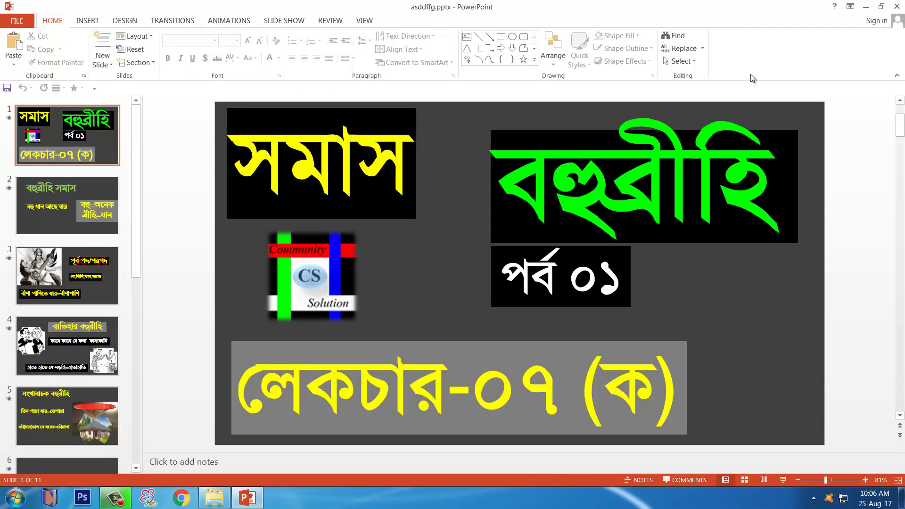
Close PowerPoint and reopen asddffg.pptx from the desktop.
{"action": "left_click", "coordinate": [897, 6]}
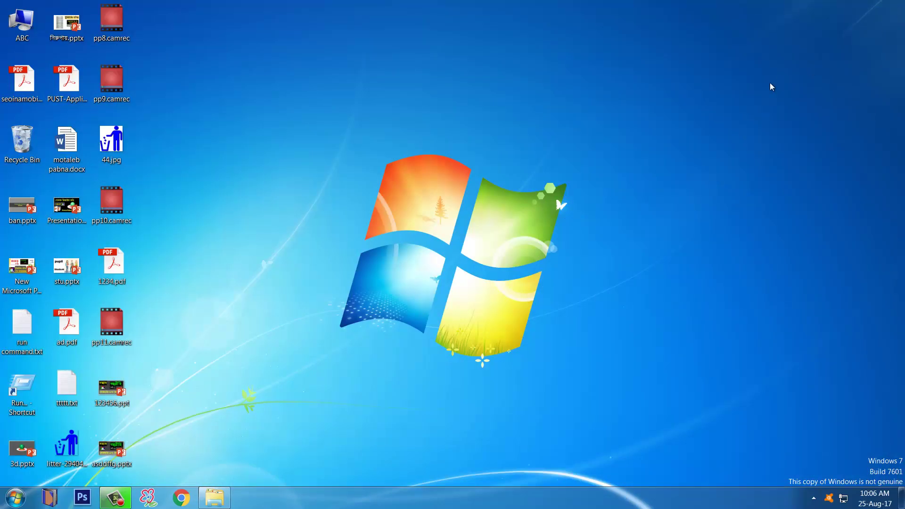
{"action": "double_click", "coordinate": [113, 455]}
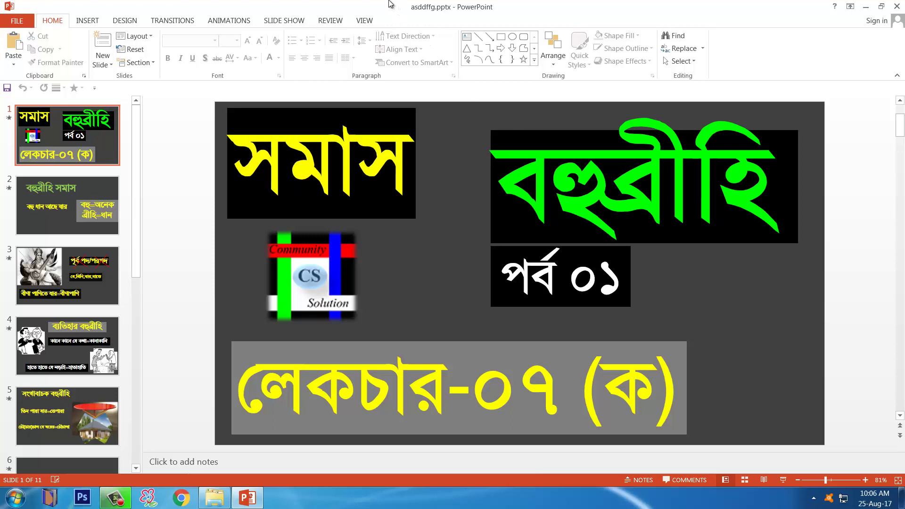
{"action": "left_click_drag", "start_coordinate": [388, 1], "coordinate": [500, 21]}
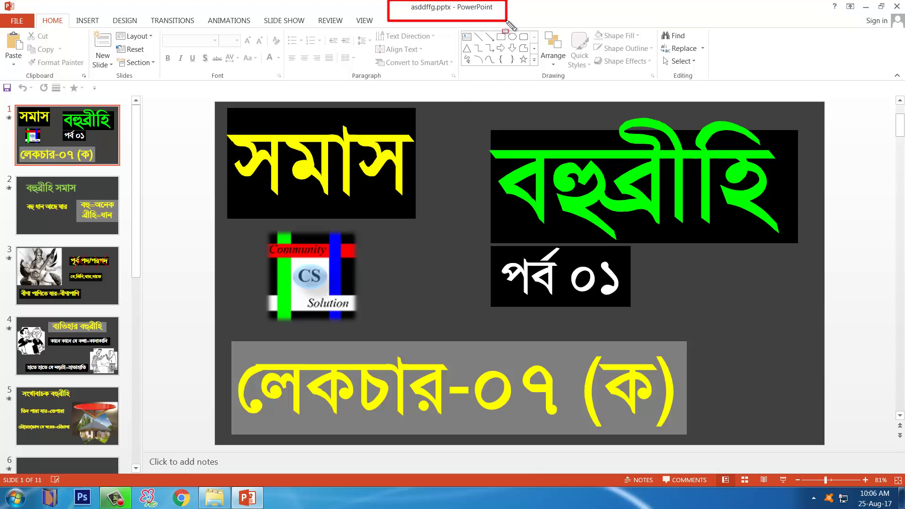